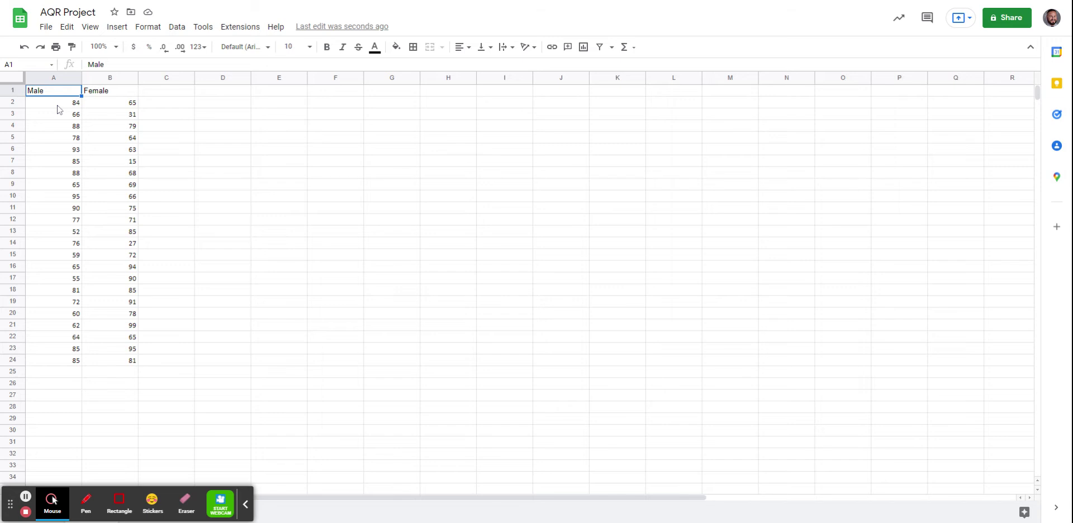
- Insert a chart from the Male scores in A2:A24 and change its type to a histogram chart
{"action": "left_click_drag", "start_coordinate": [57, 106], "coordinate": [61, 366]}
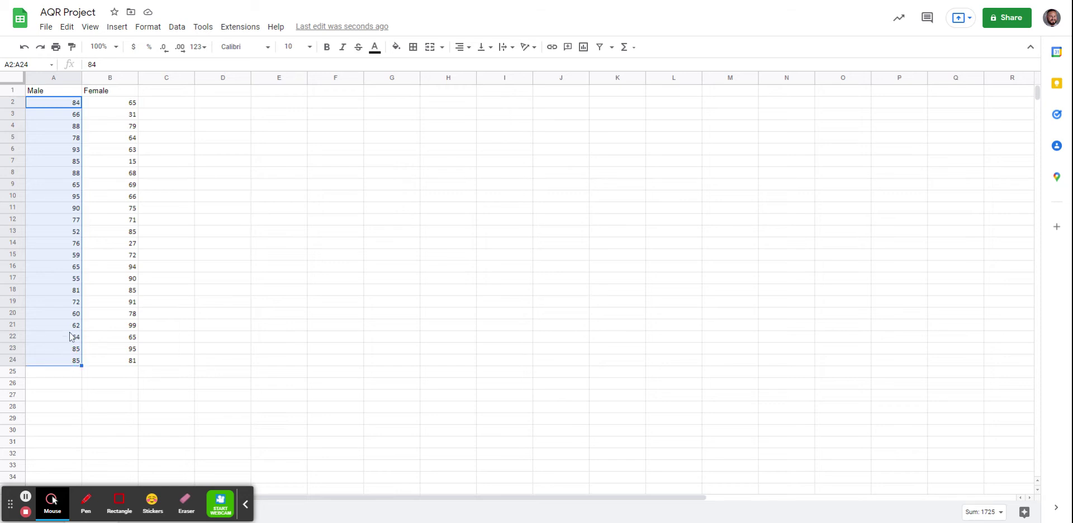
{"action": "left_click", "coordinate": [117, 27]}
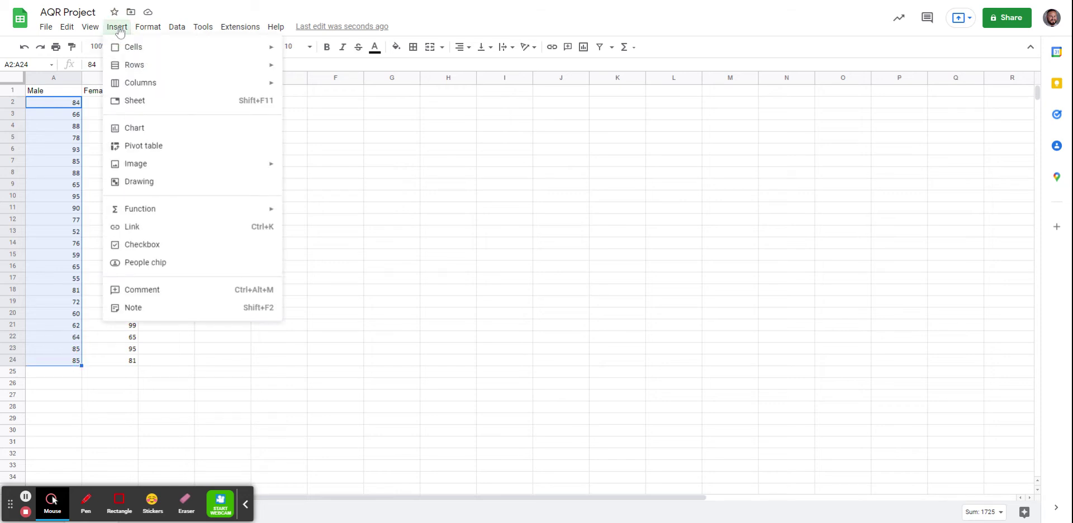
{"action": "left_click", "coordinate": [174, 134]}
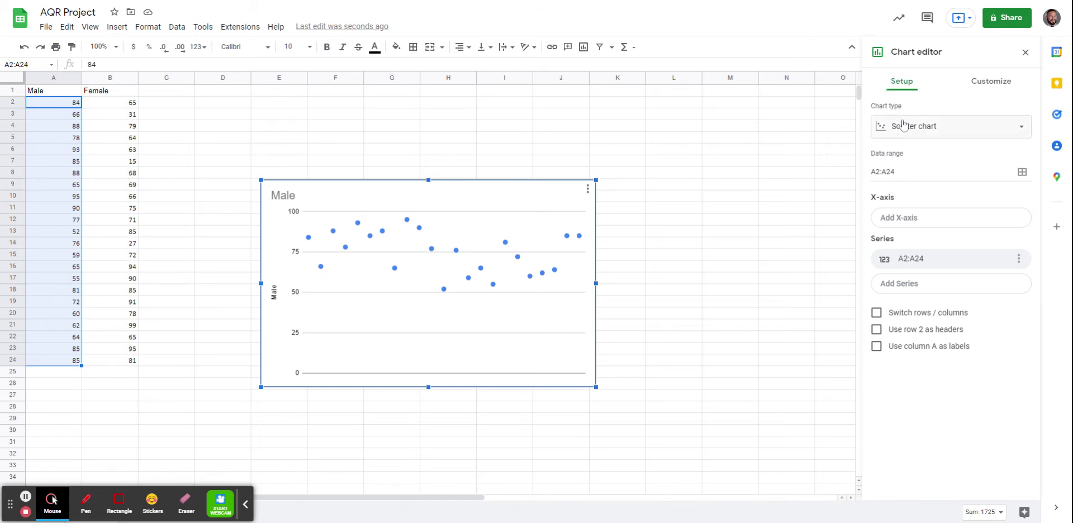
{"action": "left_click", "coordinate": [920, 133]}
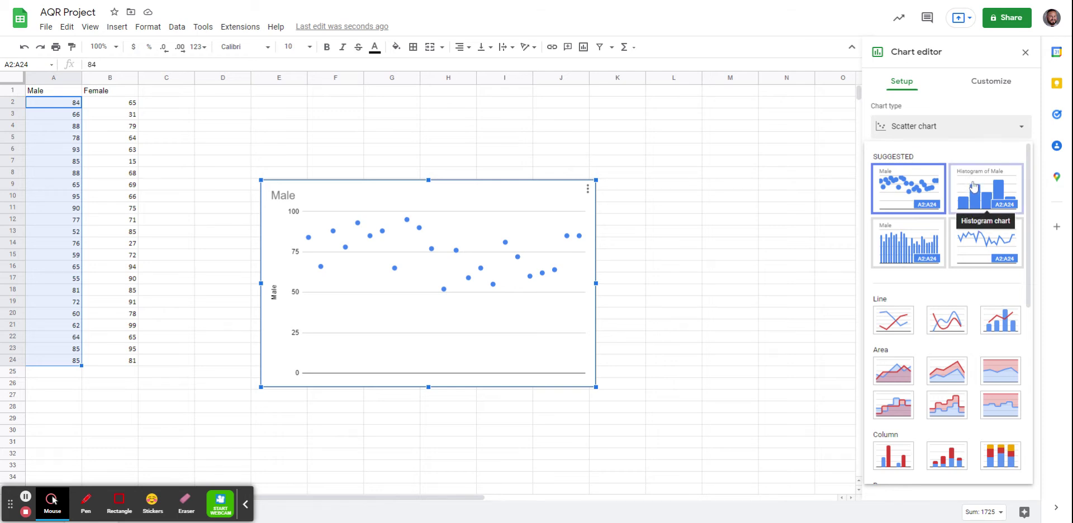
{"action": "scroll", "coordinate": [970, 196], "scroll_direction": "down", "scroll_amount": 10}
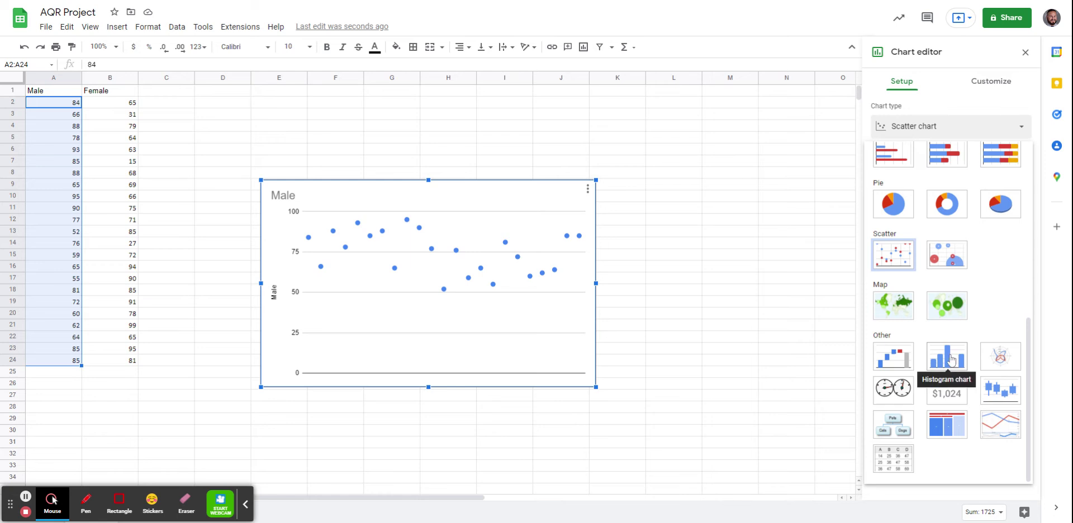
{"action": "left_click", "coordinate": [954, 363]}
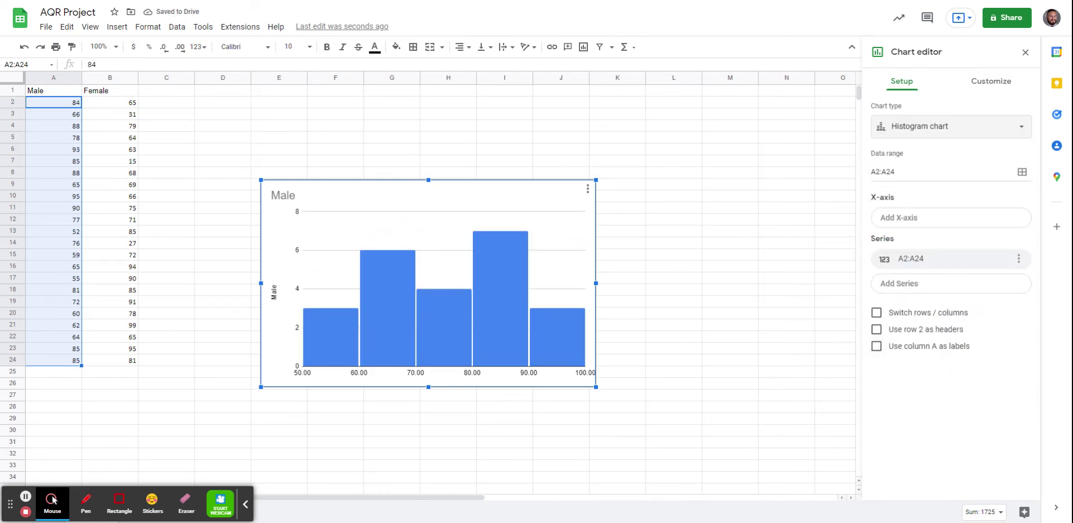
- Try bucket sizes of 1, 50 and 2 for the histogram in its customization settings
{"action": "left_click", "coordinate": [985, 82]}
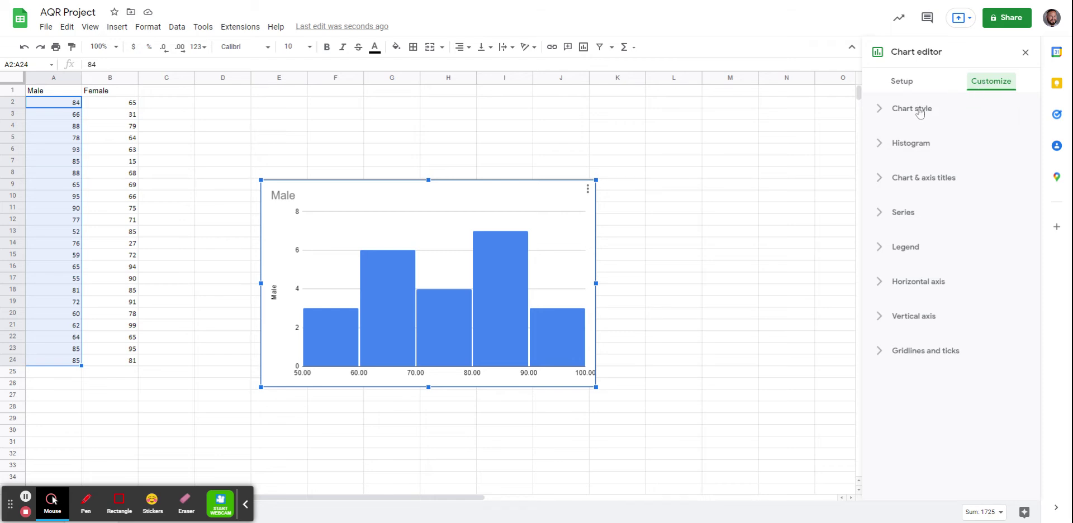
{"action": "left_click", "coordinate": [908, 147]}
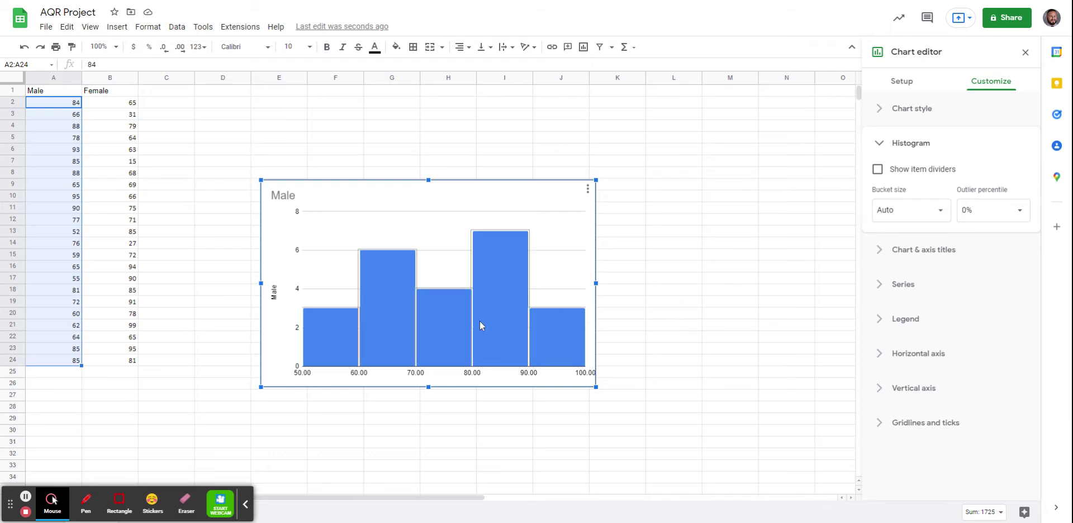
{"action": "left_click", "coordinate": [939, 212]}
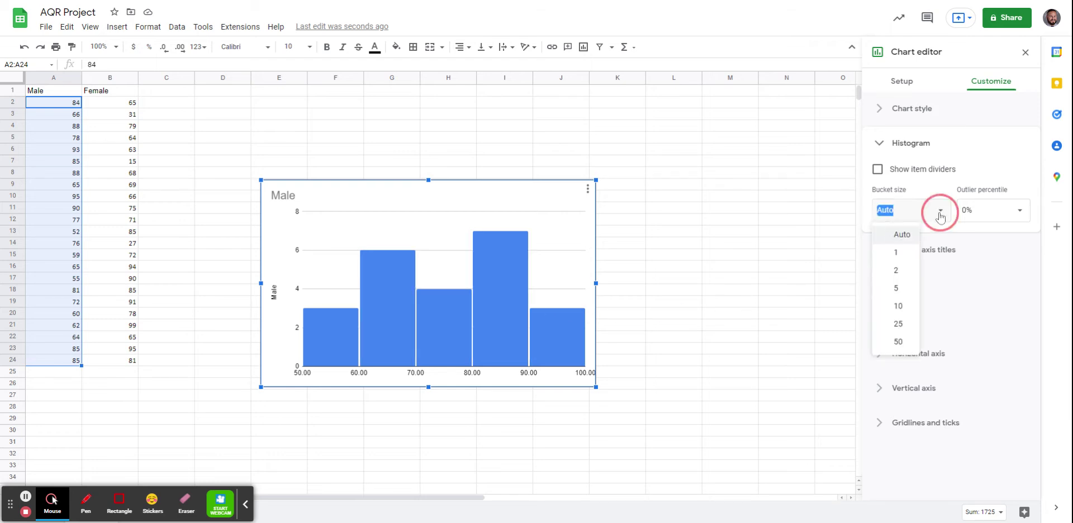
{"action": "left_click", "coordinate": [896, 252]}
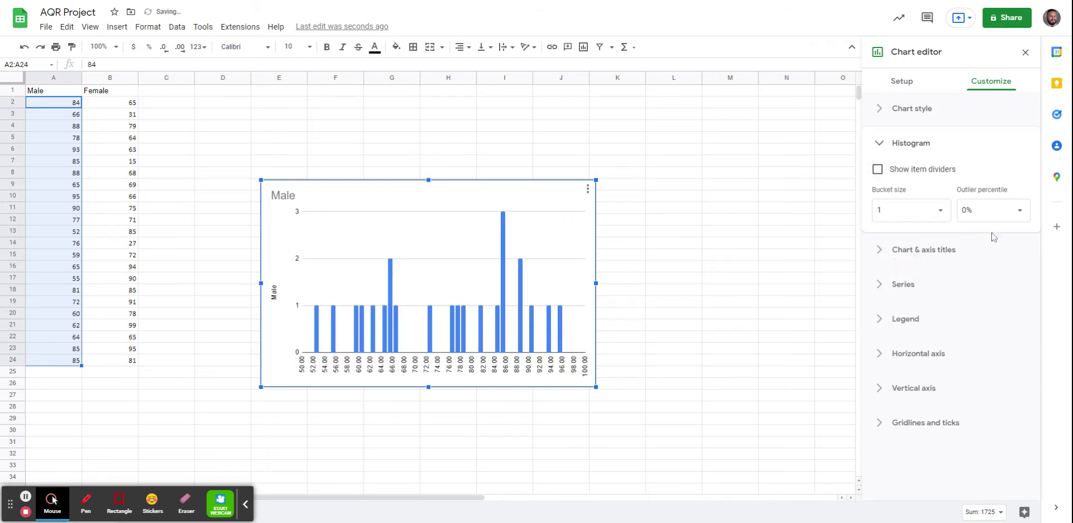
{"action": "left_click", "coordinate": [930, 209]}
{"action": "left_click", "coordinate": [941, 211]}
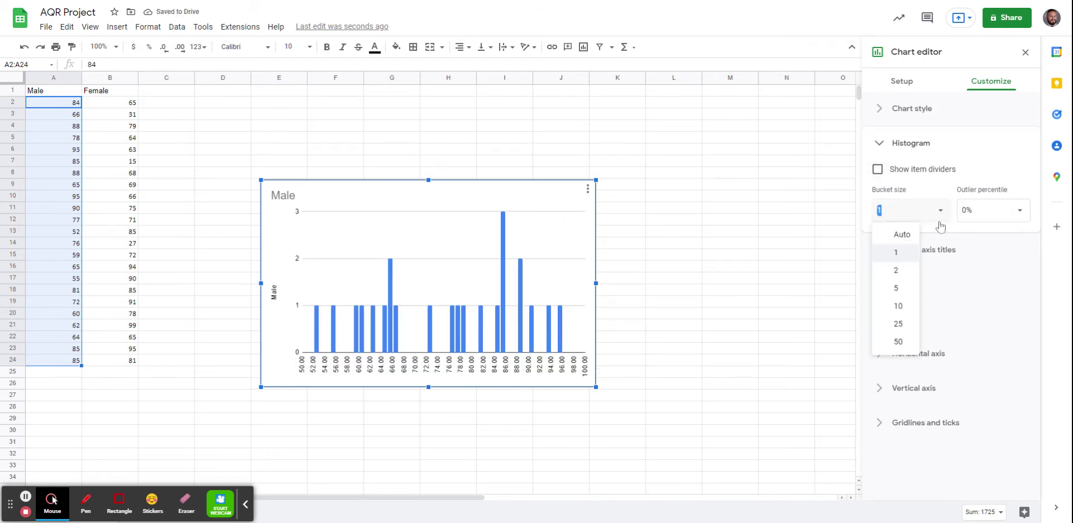
{"action": "left_click", "coordinate": [898, 341]}
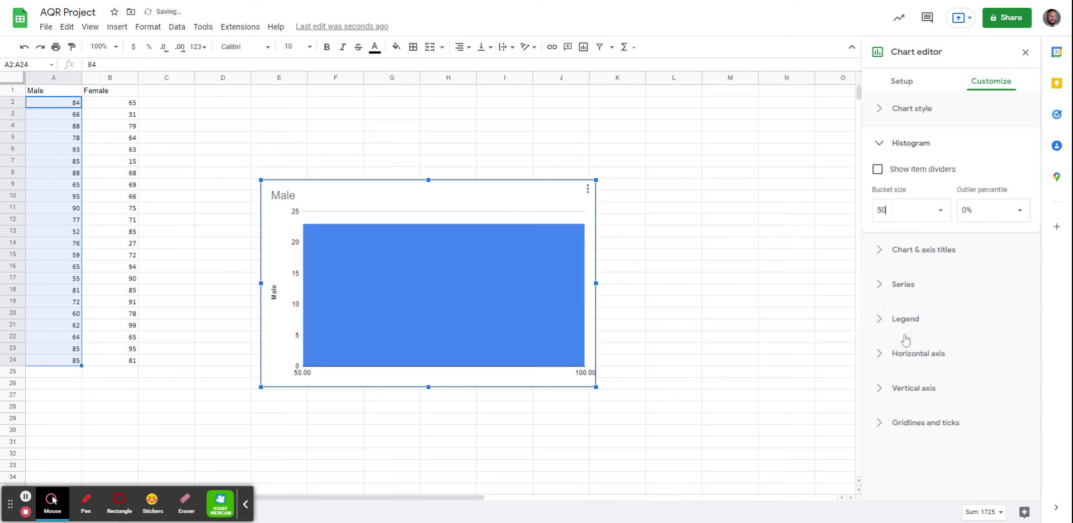
{"action": "left_click", "coordinate": [944, 209]}
{"action": "left_click", "coordinate": [896, 270]}
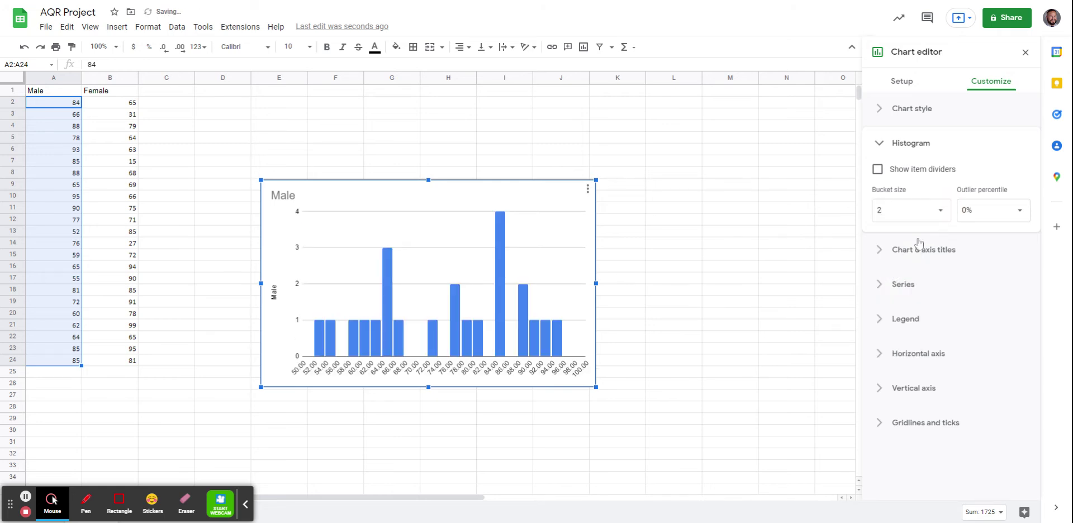
- Enter a custom bucket size of 3 for the histogram
{"action": "left_click", "coordinate": [942, 211]}
{"action": "left_click", "coordinate": [902, 210]}
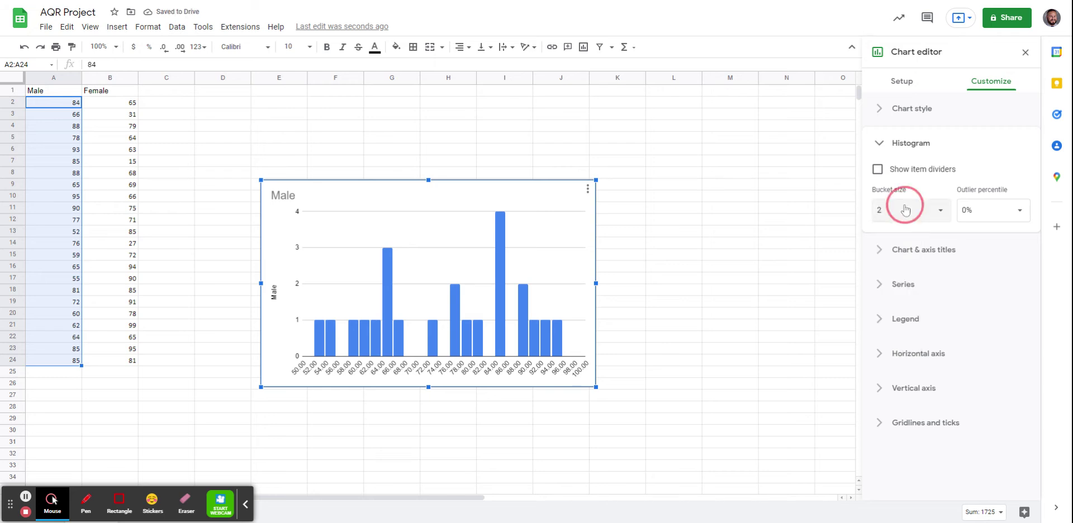
{"action": "left_click", "coordinate": [903, 209]}
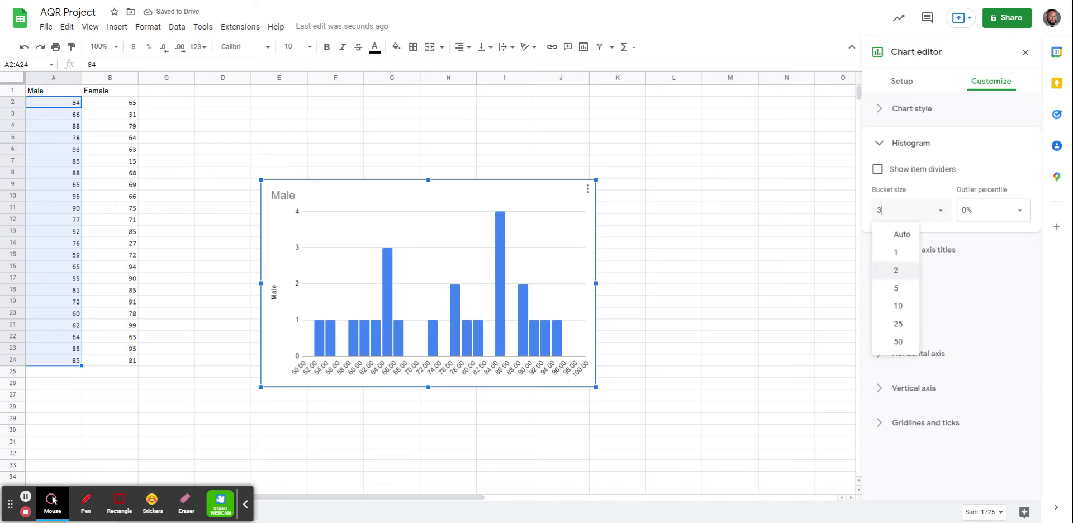
{"action": "type", "text": "3"}
{"action": "key", "text": "Return"}
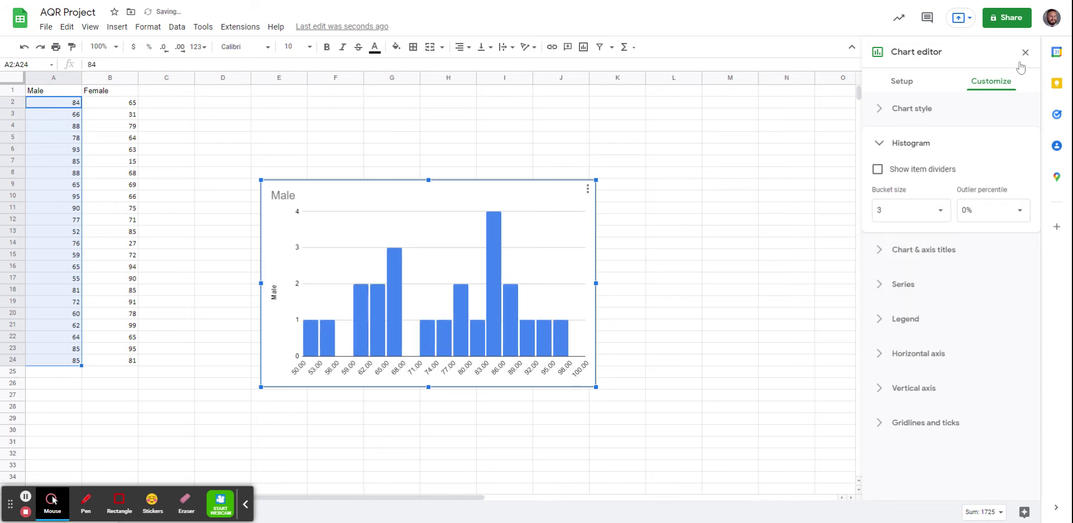
- Set the histogram's bucket size to 5 and collapse the histogram settings
{"action": "left_click", "coordinate": [941, 216]}
{"action": "left_click", "coordinate": [896, 288]}
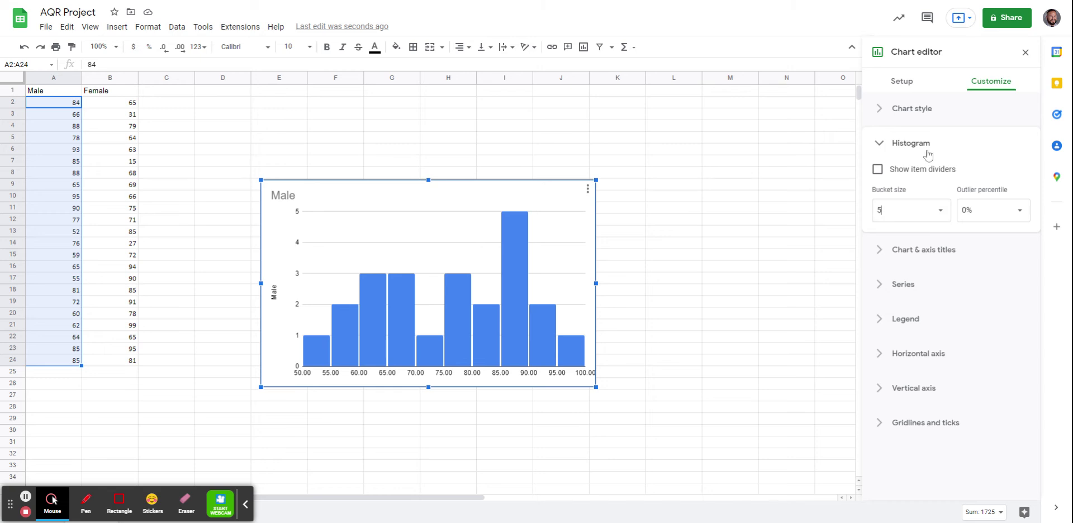
{"action": "left_click", "coordinate": [903, 143]}
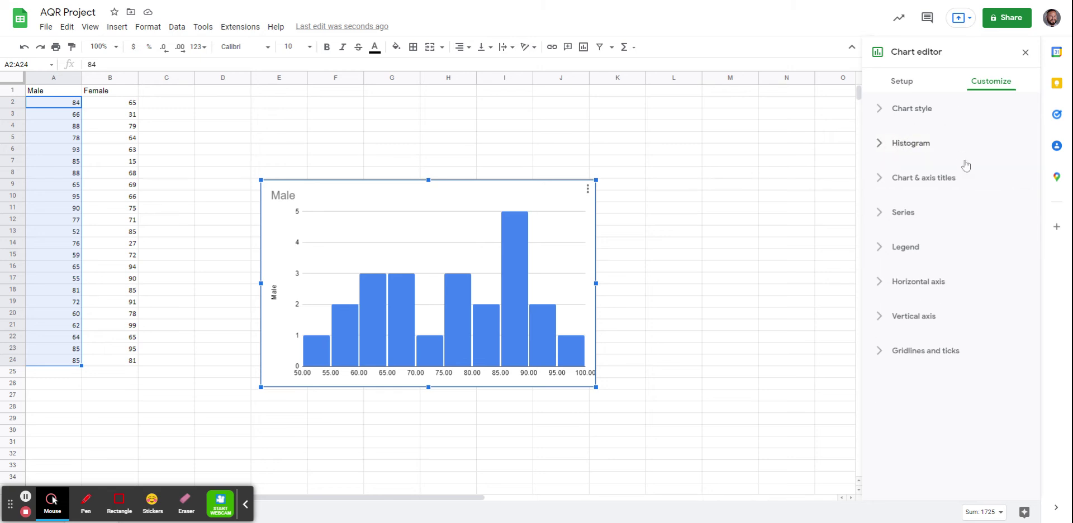
- Change the histogram's chart title to "Males"
{"action": "left_click", "coordinate": [931, 183]}
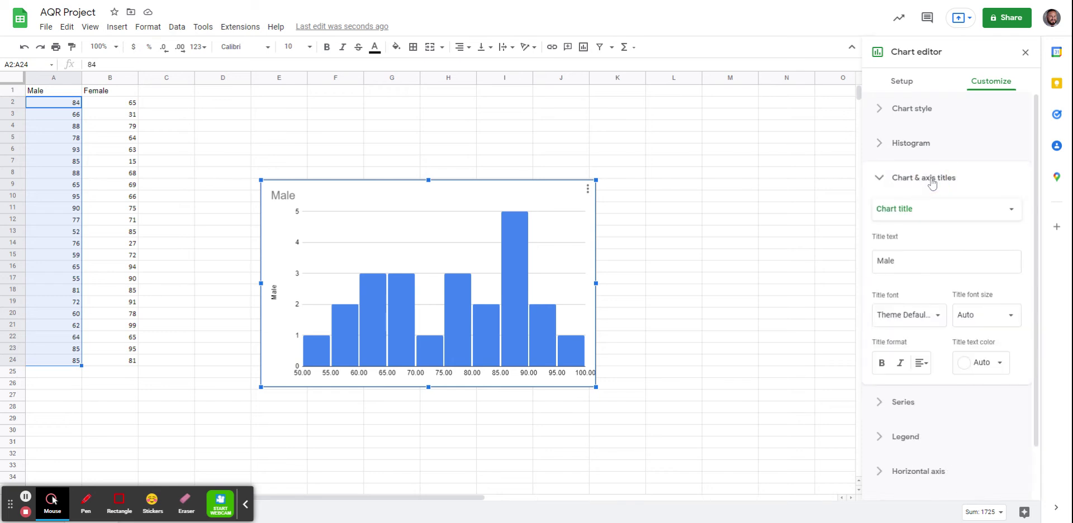
{"action": "left_click", "coordinate": [904, 214]}
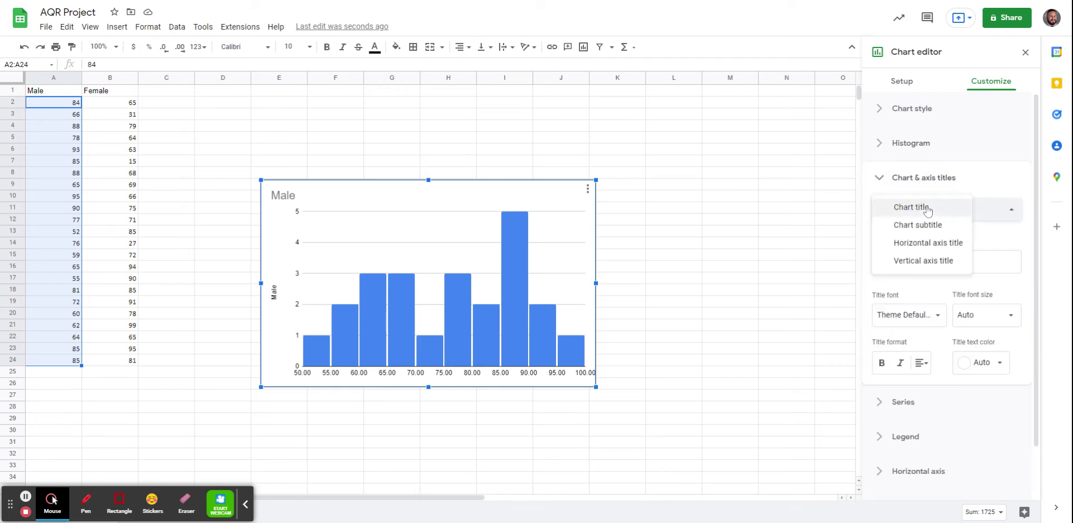
{"action": "left_click", "coordinate": [897, 208]}
{"action": "double_click", "coordinate": [875, 261]}
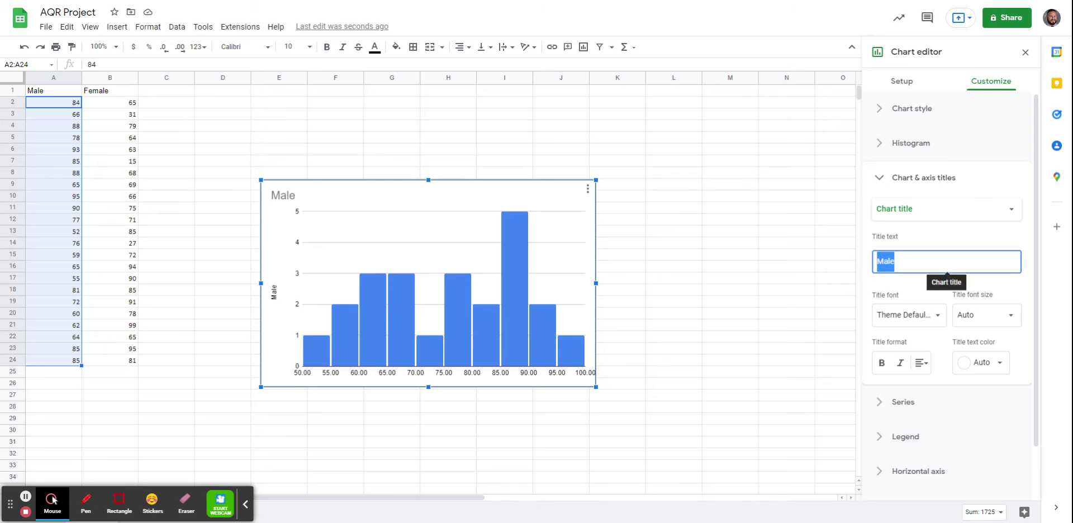
{"action": "type", "text": "Ma"}
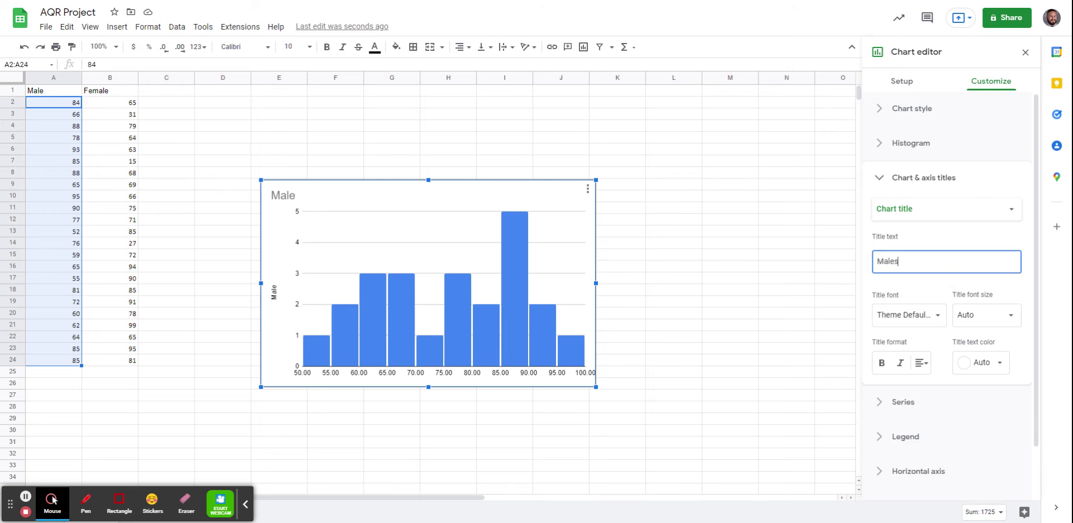
{"action": "type", "text": "les"}
- Replace the chart title text with "Teachers"
{"action": "left_click_drag", "start_coordinate": [925, 262], "coordinate": [845, 262]}
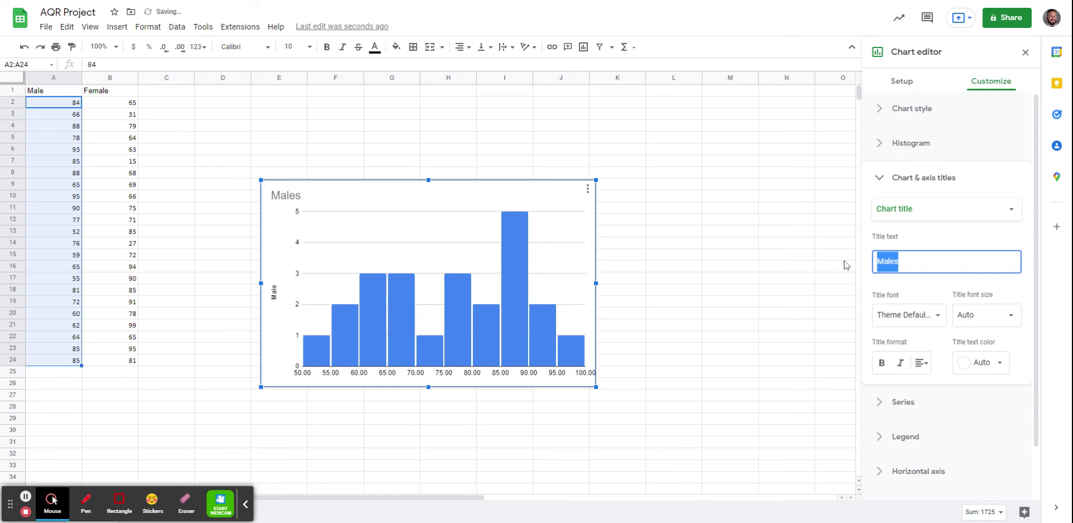
{"action": "type", "text": "Teacher"}
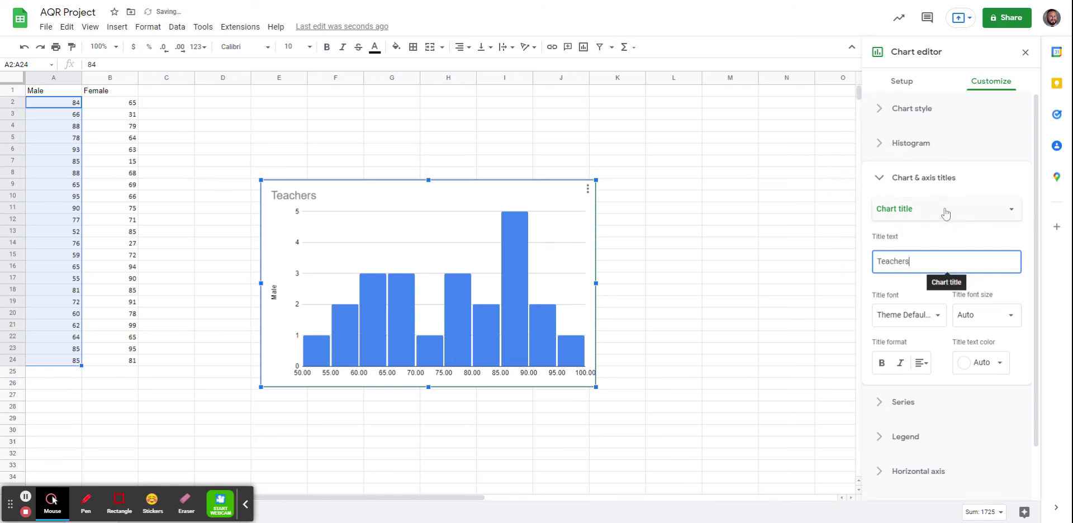
- Add the horizontal axis title "Test Scores" to the histogram
{"action": "left_click", "coordinate": [966, 215]}
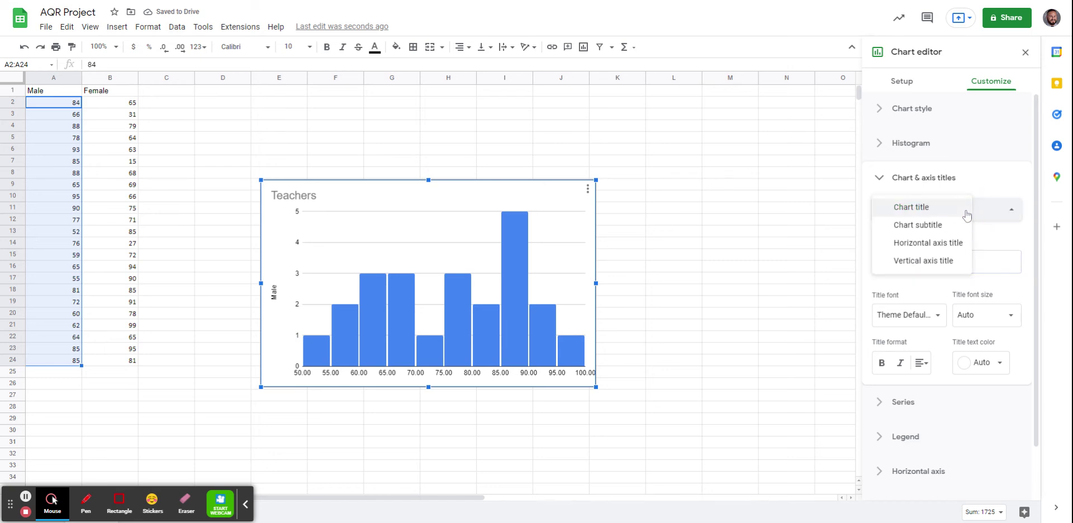
{"action": "left_click", "coordinate": [929, 244]}
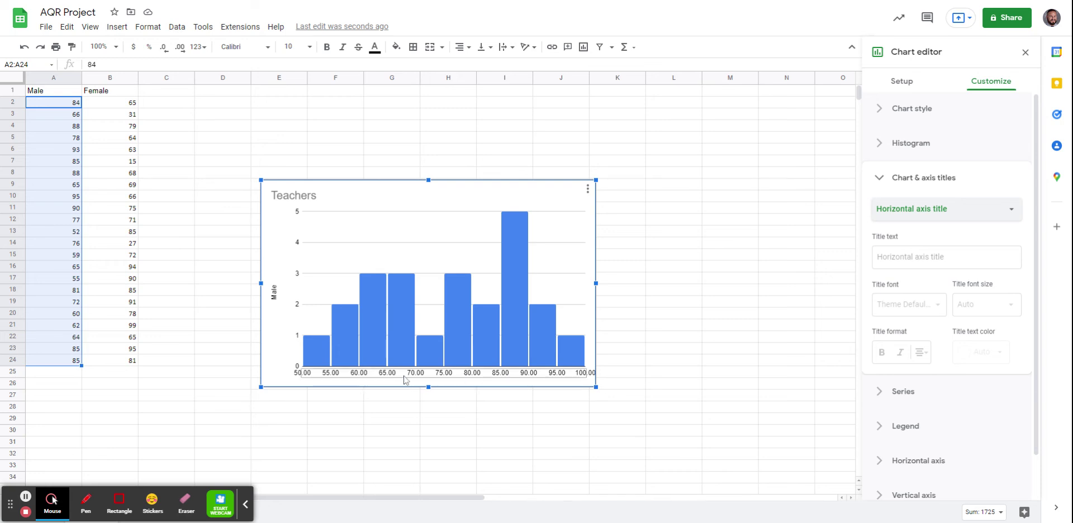
{"action": "left_click", "coordinate": [909, 256]}
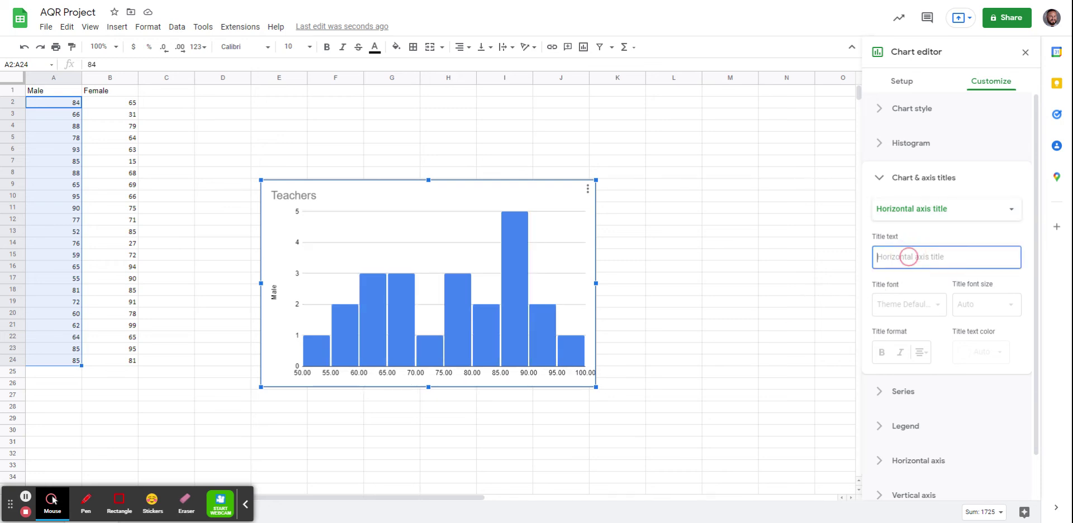
{"action": "type", "text": "Test S"}
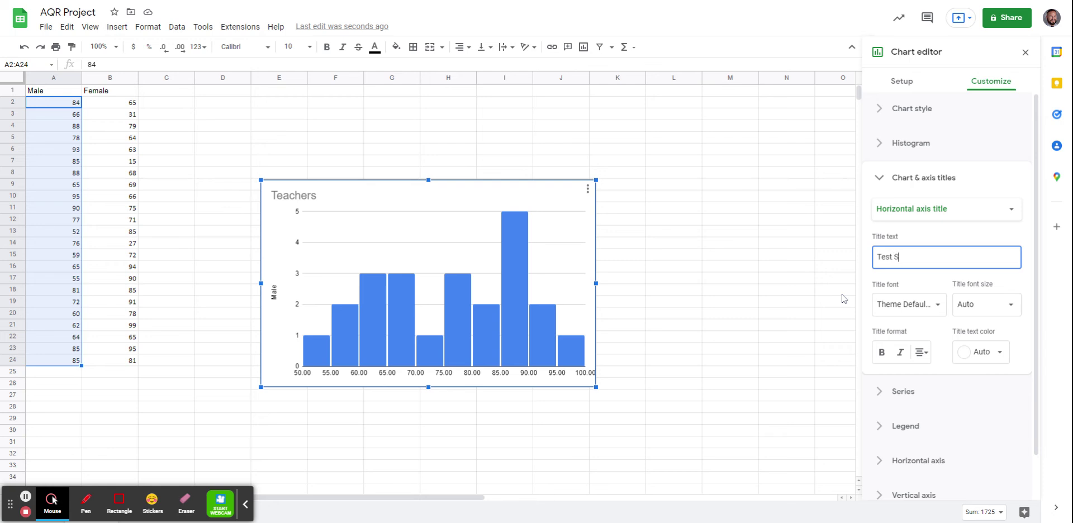
{"action": "type", "text": "cores"}
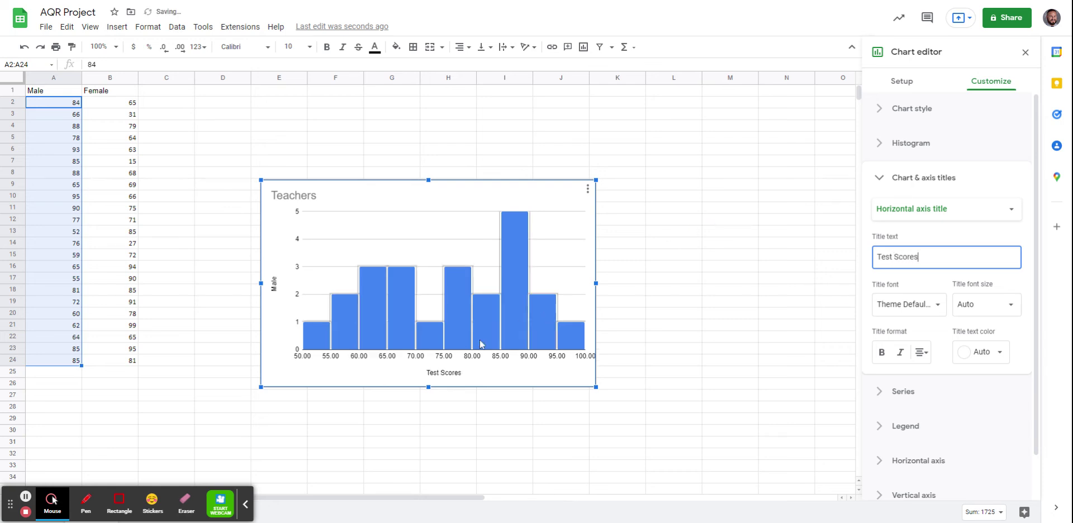
- Set the histogram's vertical axis title to "Frequency" and collapse the title settings
{"action": "left_click", "coordinate": [934, 212]}
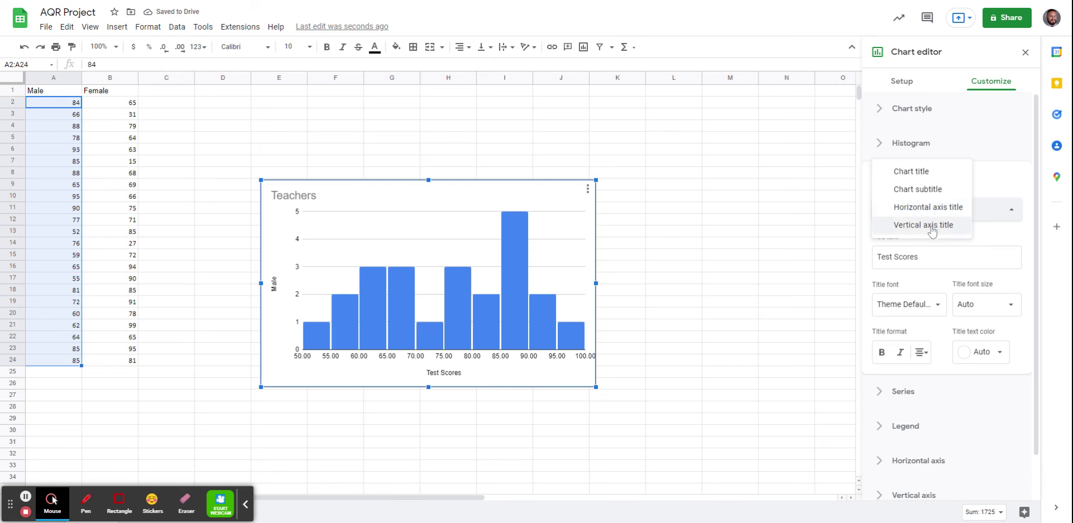
{"action": "left_click", "coordinate": [932, 225]}
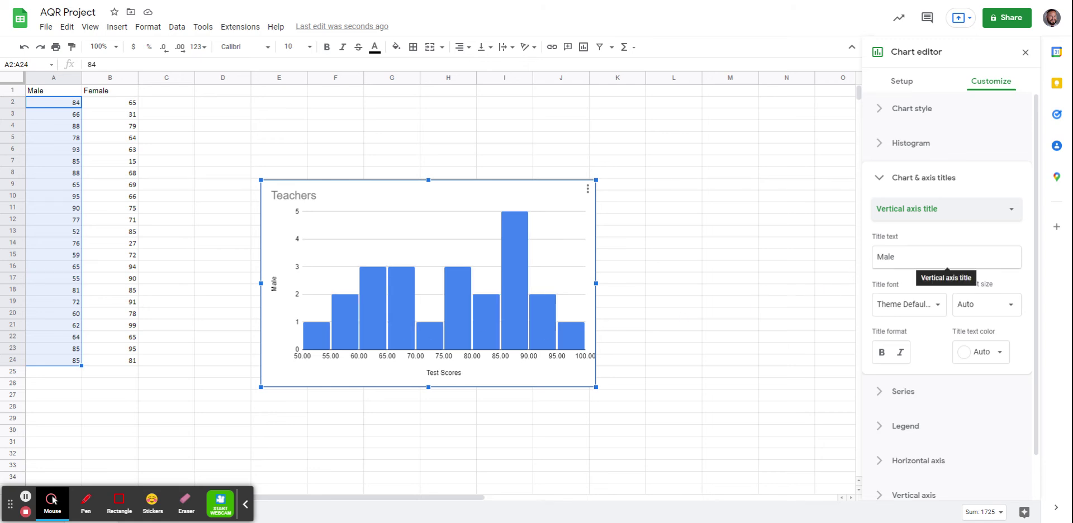
{"action": "left_click_drag", "start_coordinate": [917, 258], "coordinate": [841, 257]}
{"action": "type", "text": "F"}
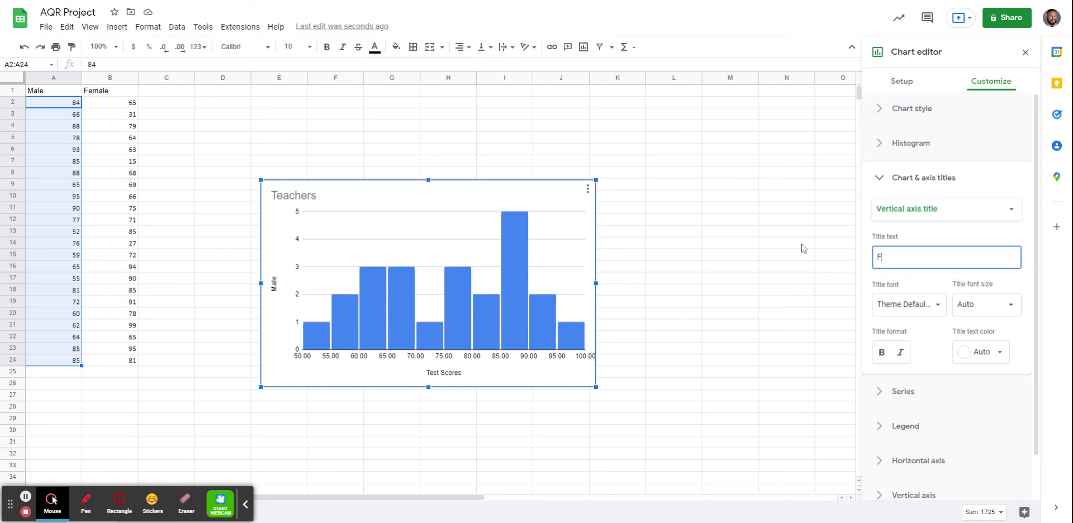
{"action": "type", "text": "requency"}
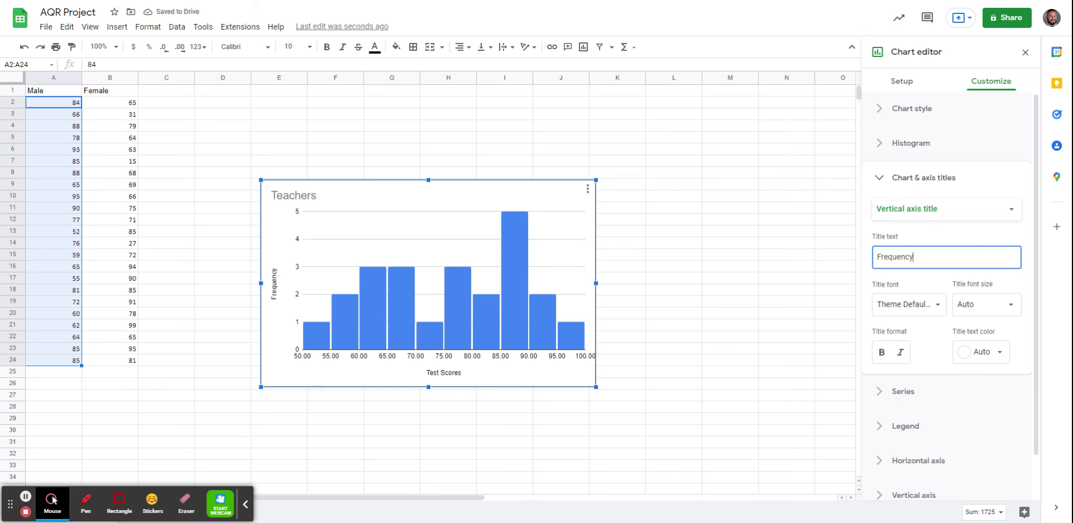
{"action": "left_click", "coordinate": [912, 179]}
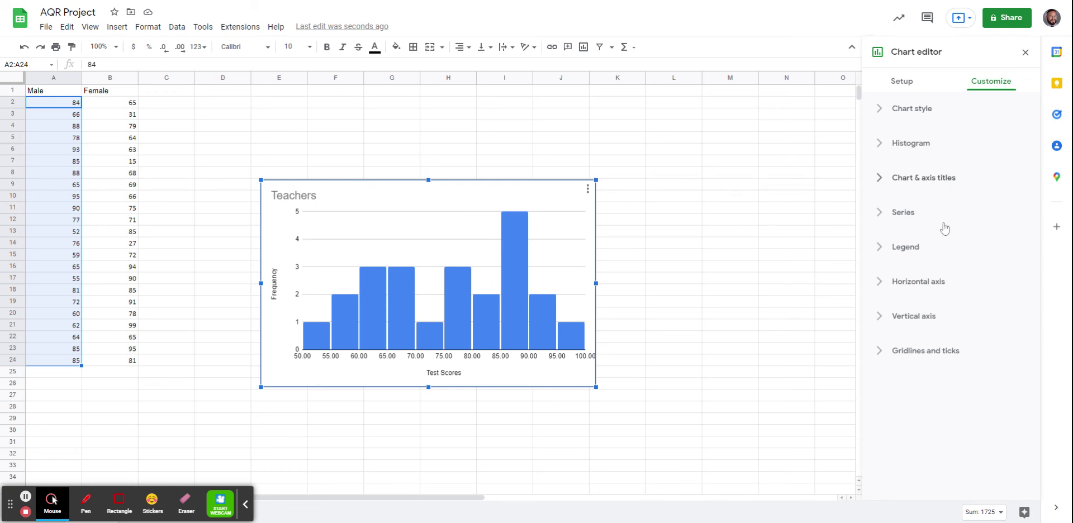
{"action": "left_click", "coordinate": [923, 222]}
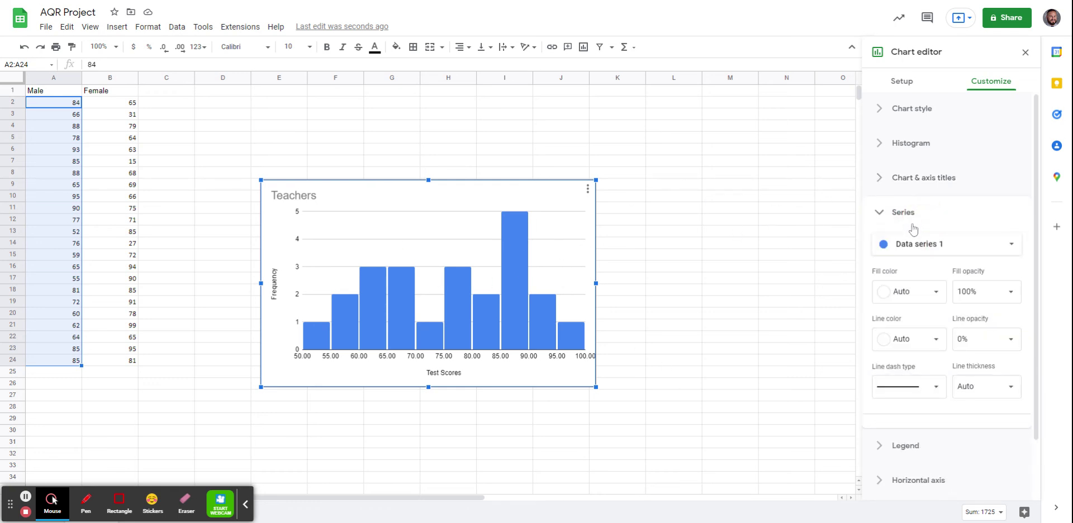
{"action": "left_click", "coordinate": [982, 250]}
{"action": "left_click", "coordinate": [972, 224]}
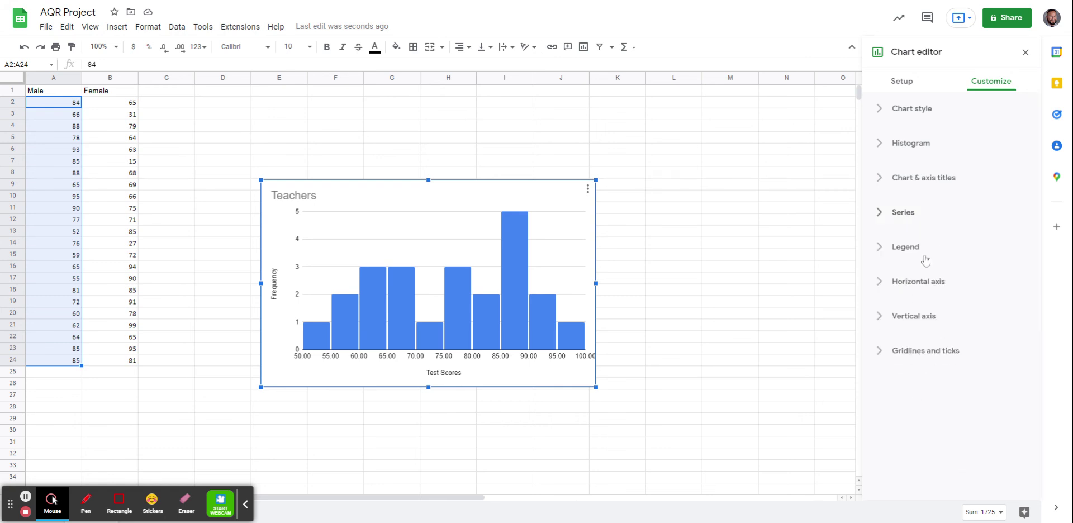
- Give the histogram's data series a white fill and black line color, and collapse the series settings
{"action": "left_click", "coordinate": [951, 218]}
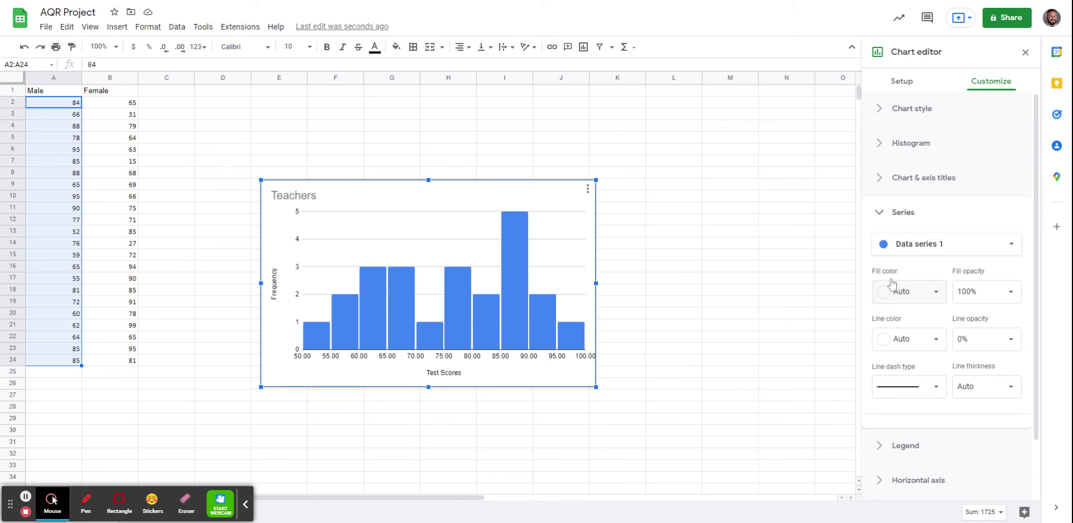
{"action": "left_click", "coordinate": [934, 293]}
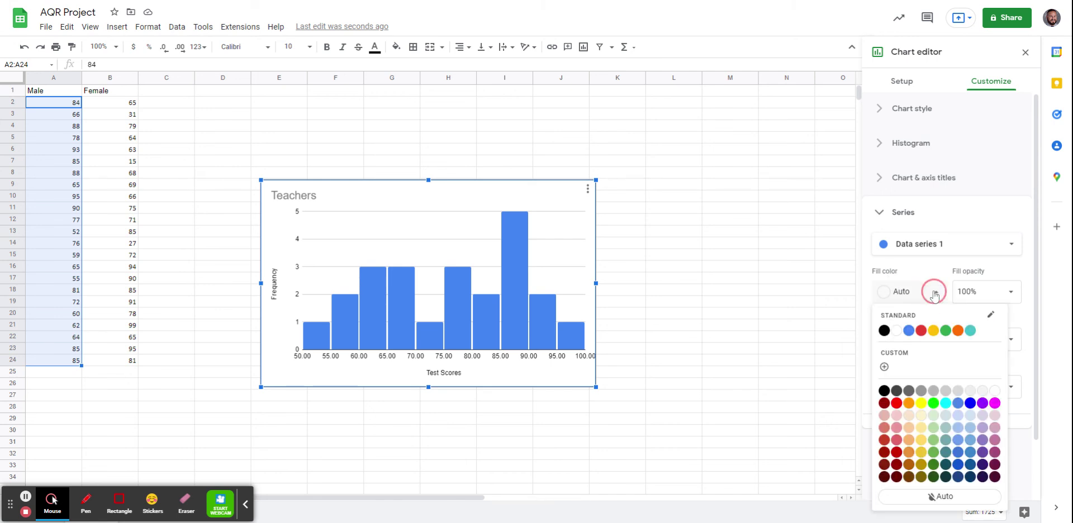
{"action": "left_click", "coordinate": [896, 331]}
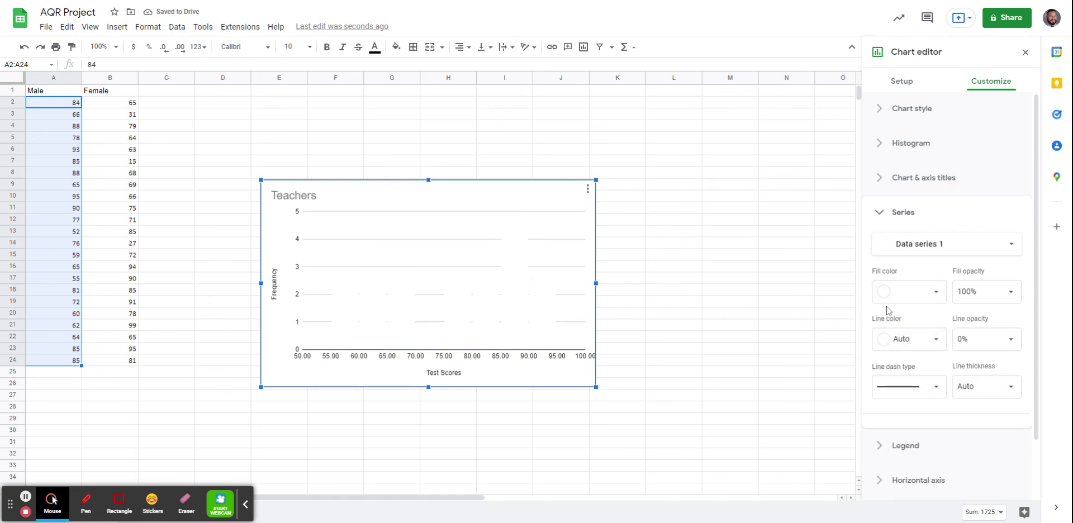
{"action": "left_click", "coordinate": [934, 338]}
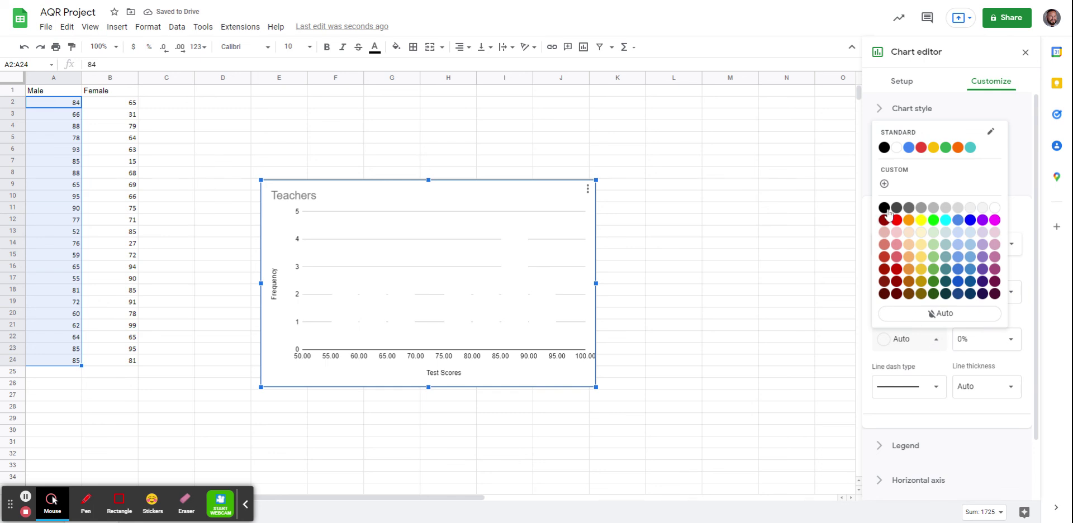
{"action": "left_click", "coordinate": [883, 148]}
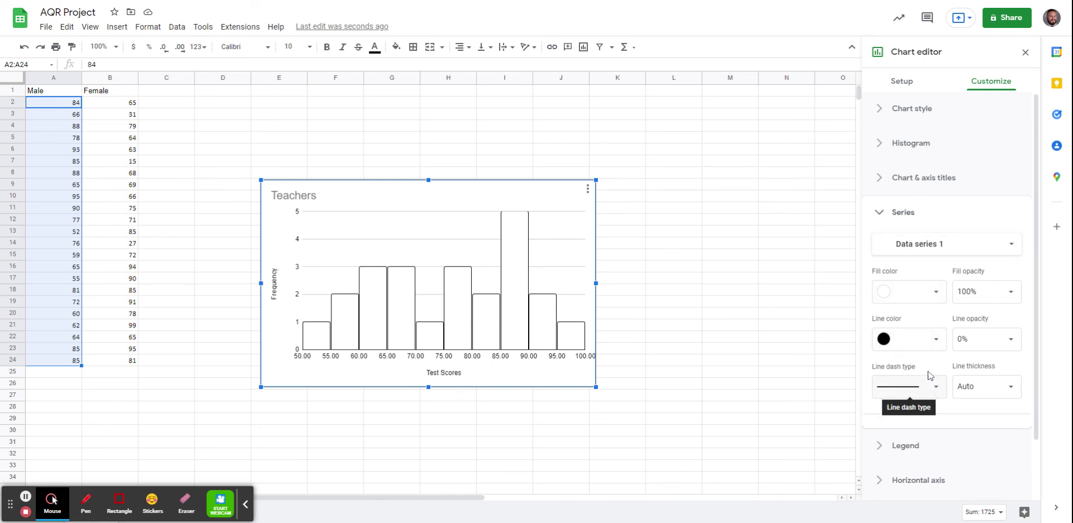
{"action": "scroll", "coordinate": [931, 371], "scroll_direction": "down", "scroll_amount": 1}
{"action": "left_click", "coordinate": [916, 152]}
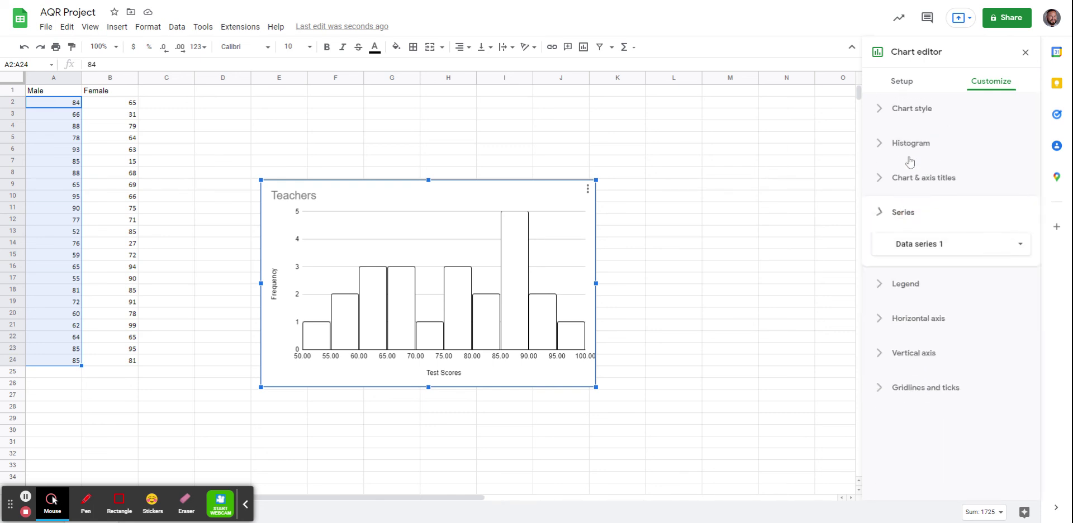
- Shrink the histogram slightly and move it over about columns I to N, rows 7 to 22
{"action": "left_click_drag", "start_coordinate": [596, 180], "coordinate": [559, 203]}
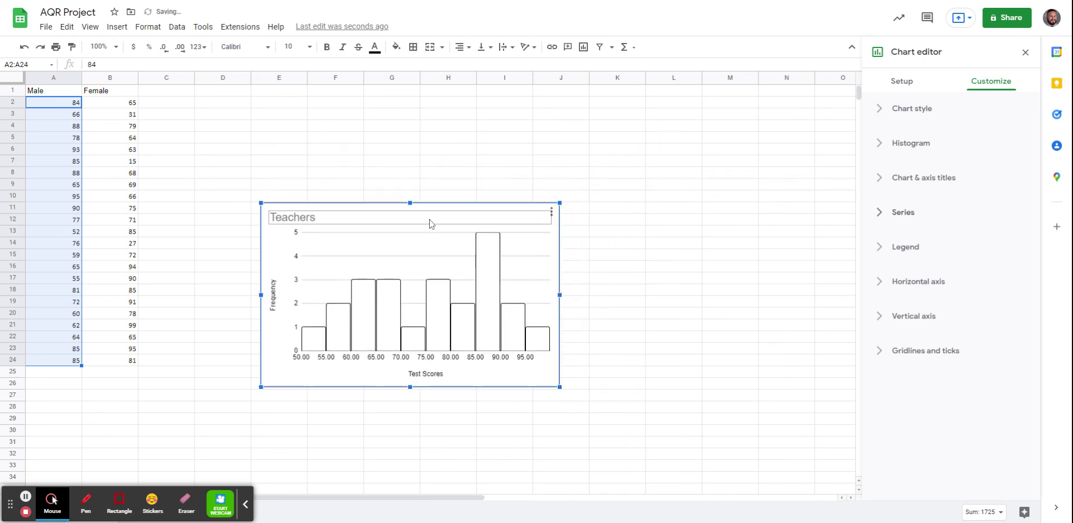
{"action": "left_click", "coordinate": [420, 221]}
{"action": "left_click_drag", "start_coordinate": [412, 235], "coordinate": [634, 191]}
- Select the female test scores in B2:B24
{"action": "left_click_drag", "start_coordinate": [129, 108], "coordinate": [124, 365]}
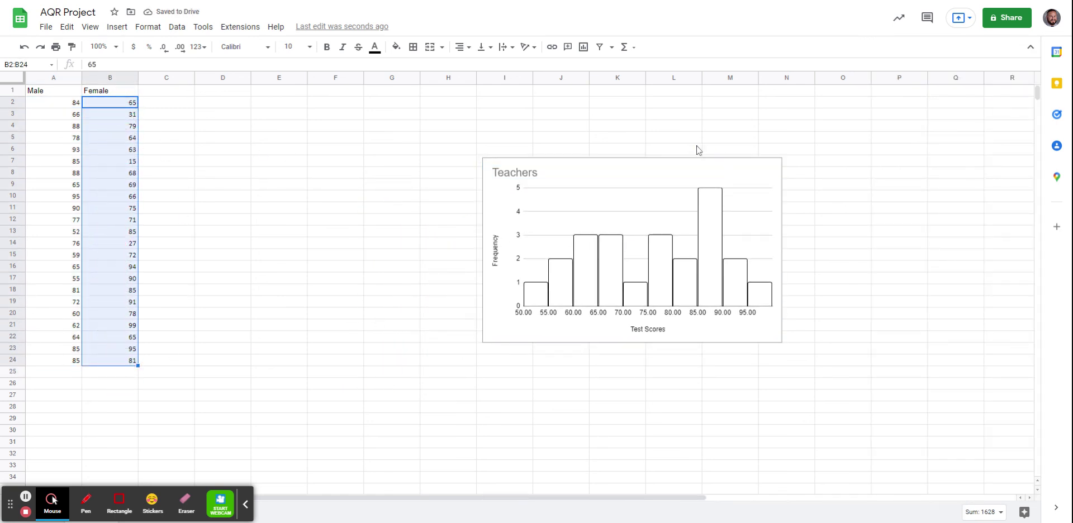